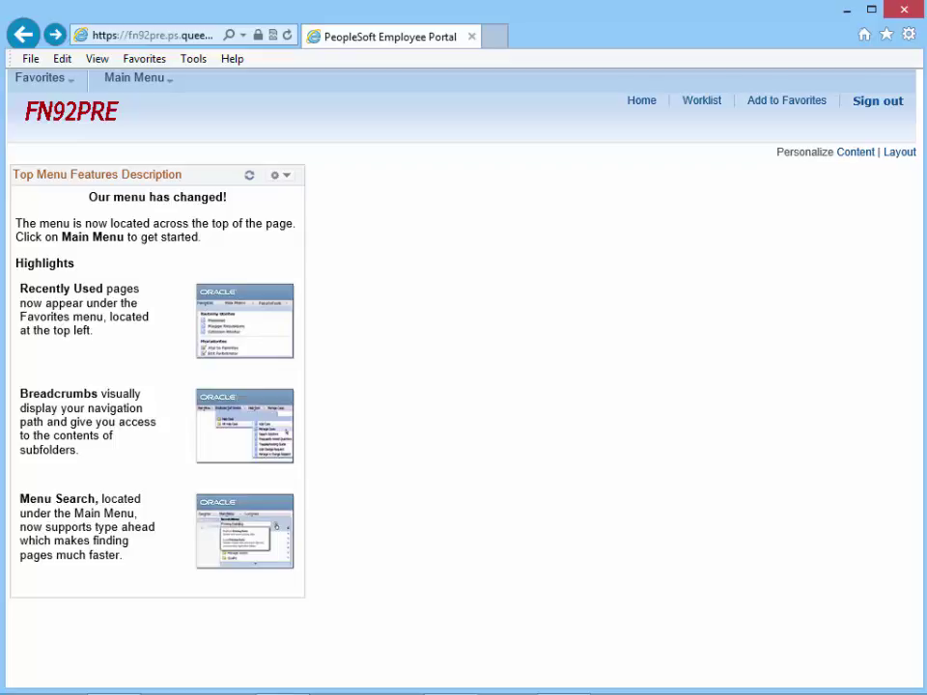
Step: Go to General Ledger's Create/Update Journal Entries page from the main menu
left_click(159, 84)
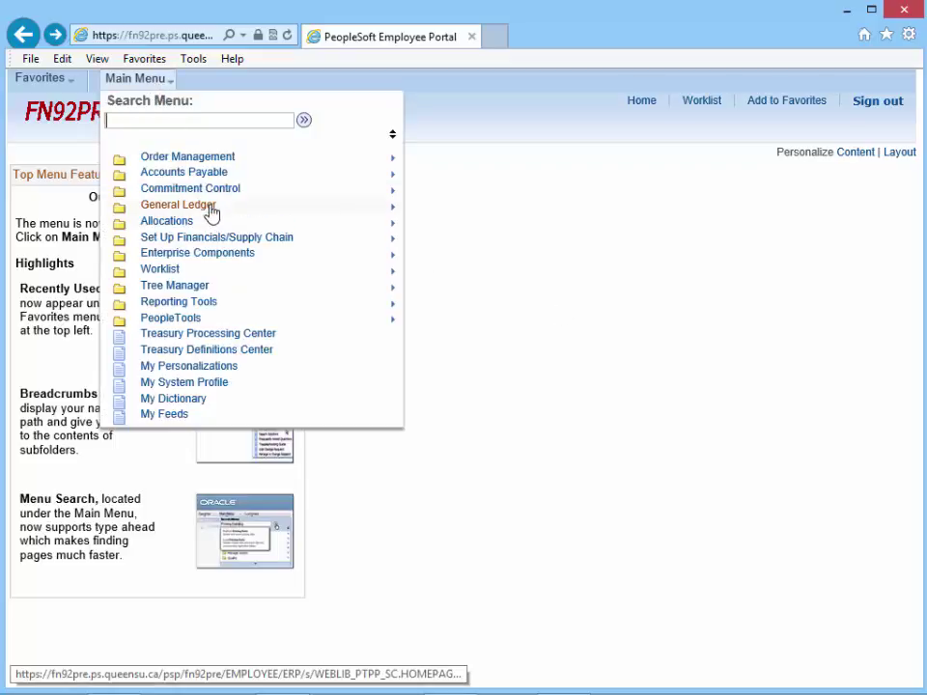
mouse_move(230, 214)
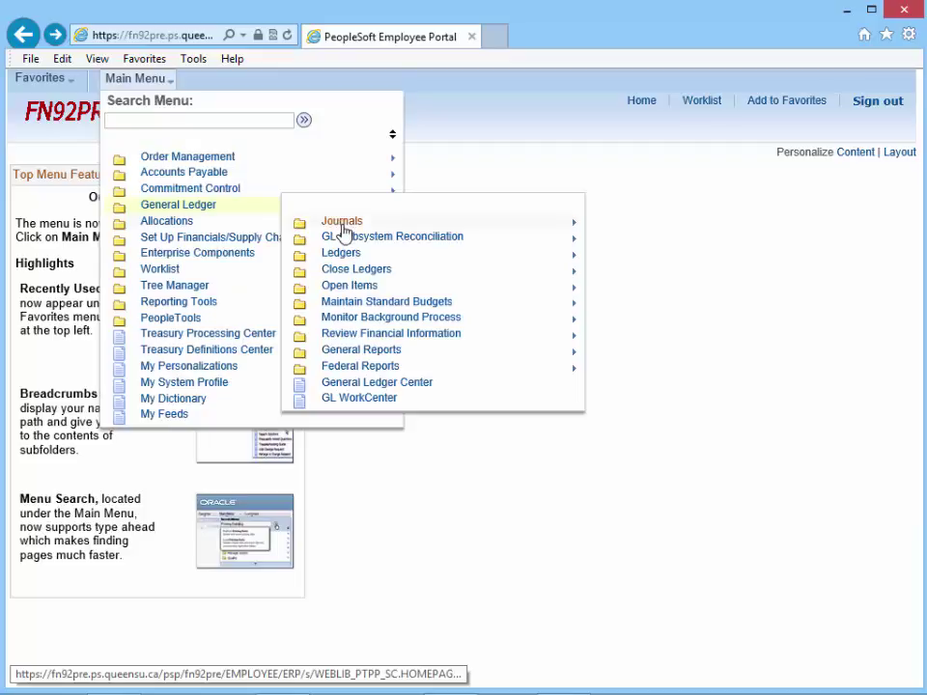
mouse_move(342, 226)
mouse_move(510, 246)
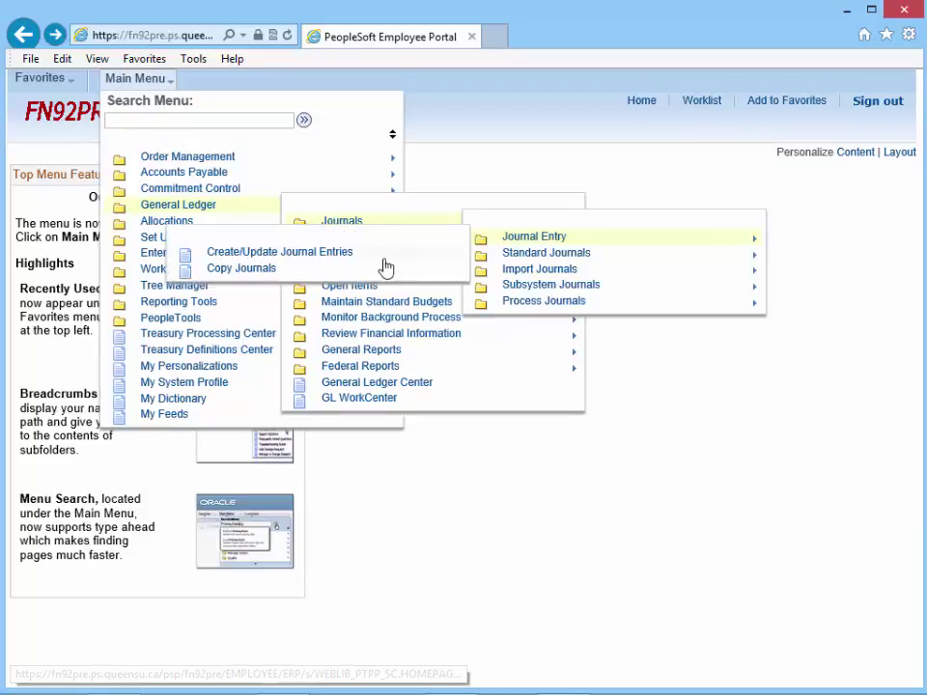
left_click(346, 264)
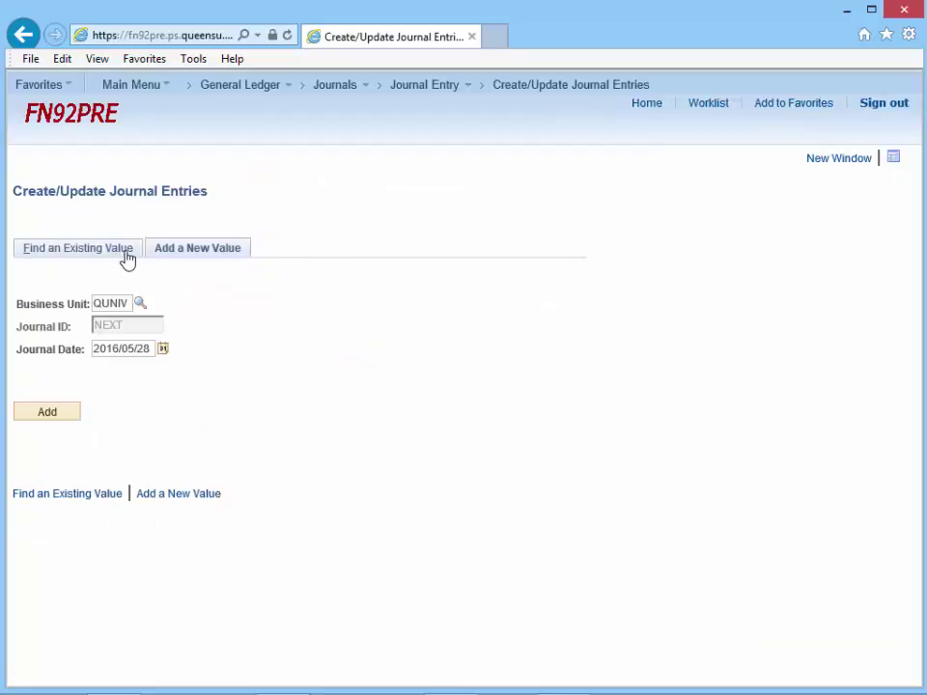
left_click(126, 260)
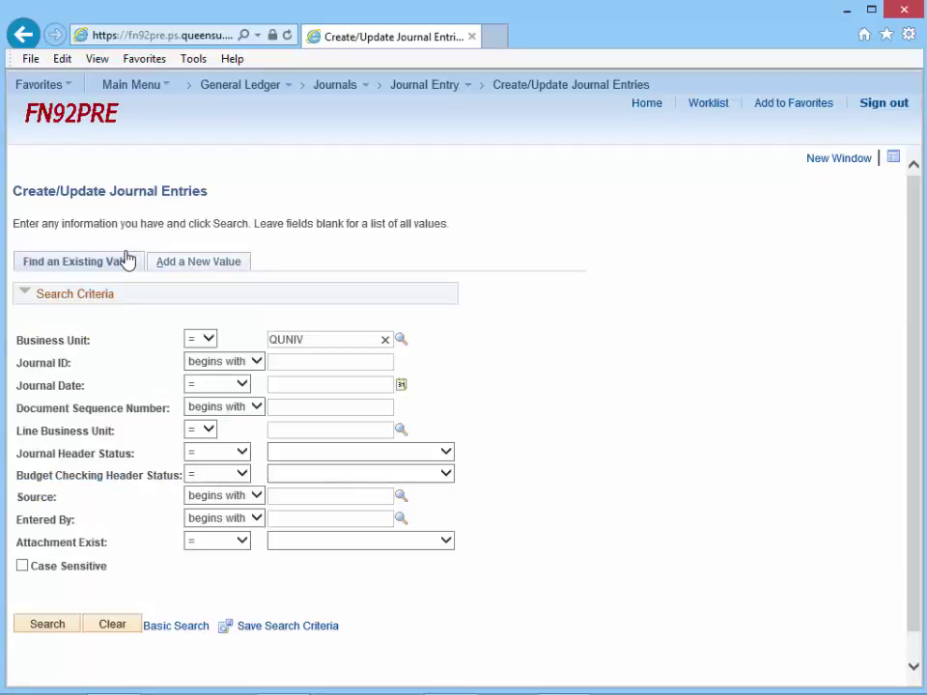
left_click(257, 365)
left_click(249, 376)
left_click(273, 361)
type("253383")
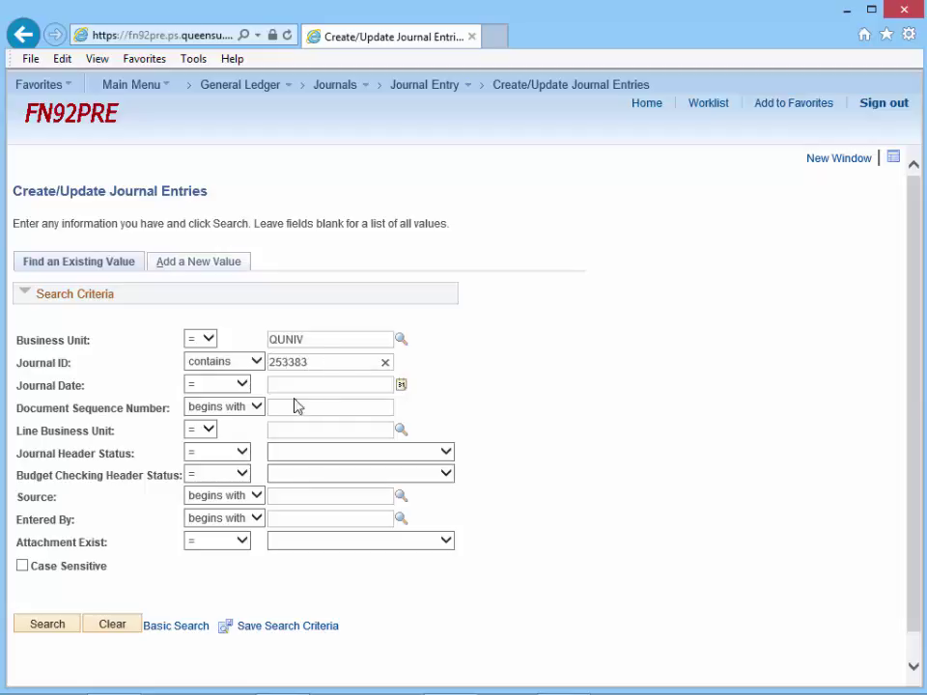
left_click(64, 627)
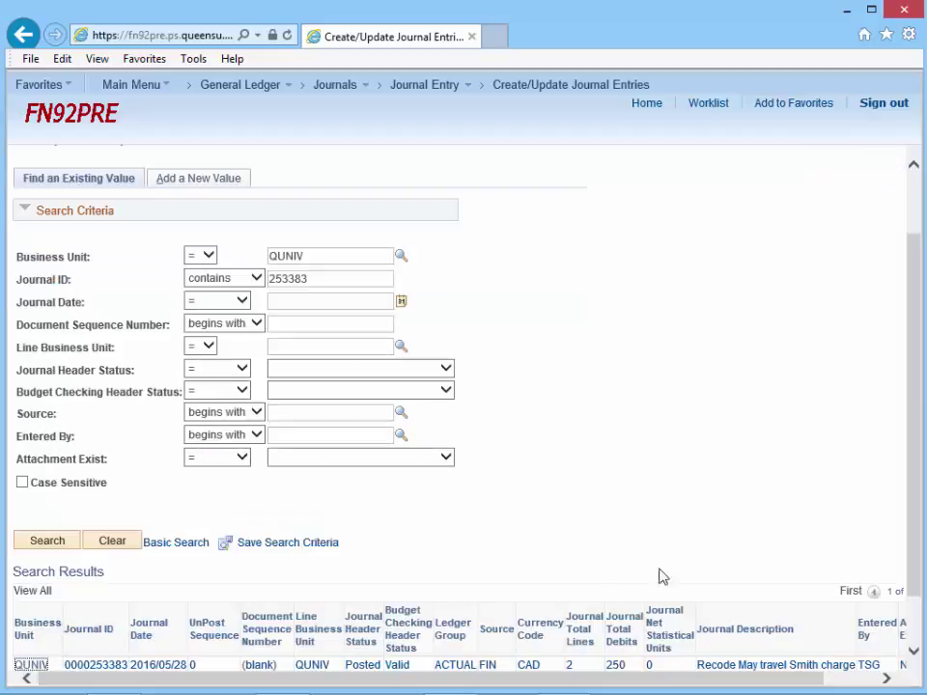
left_click_drag(916, 512, 919, 560)
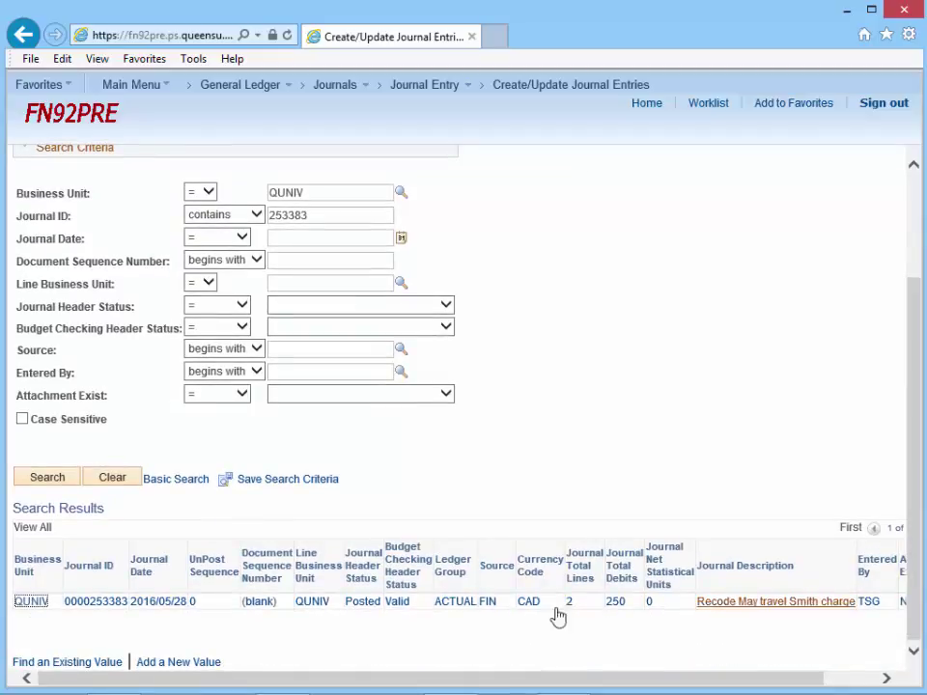
left_click(96, 604)
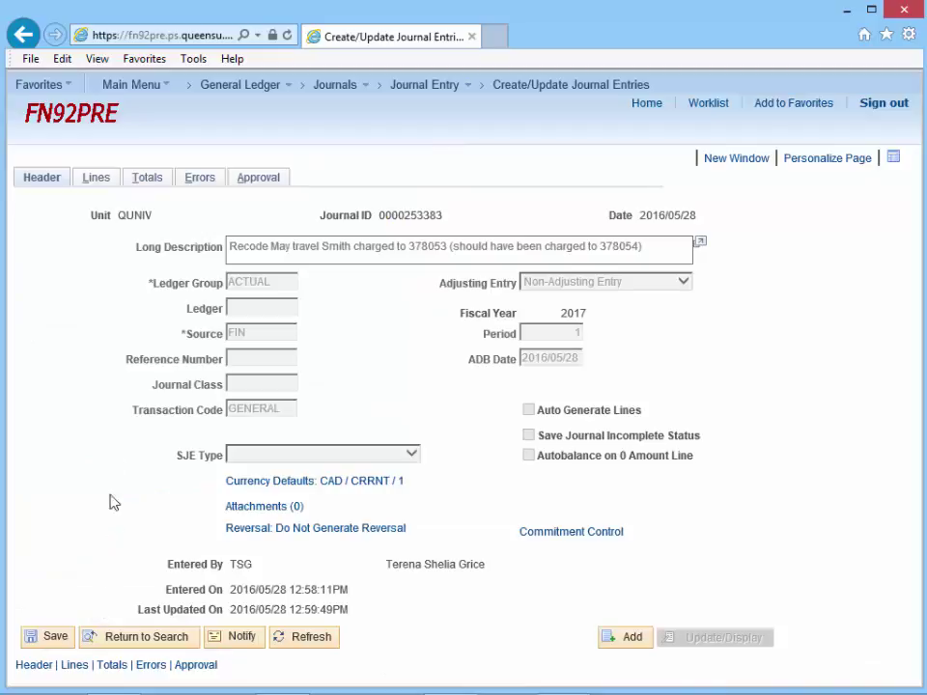
Step: Review the journal's lines, then run the Copy Journal process on it
left_click(97, 180)
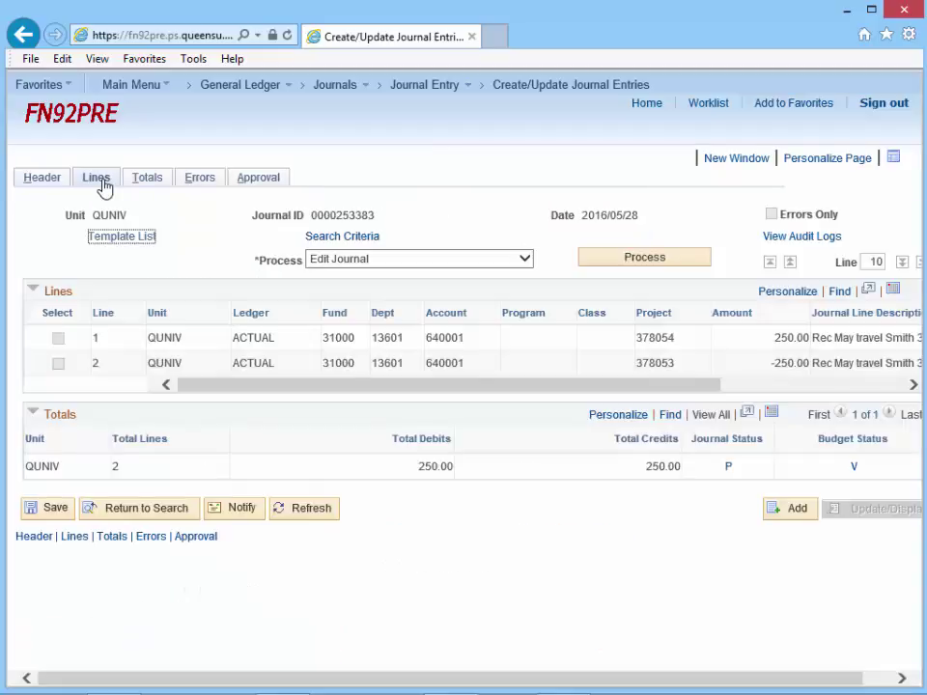
left_click(526, 261)
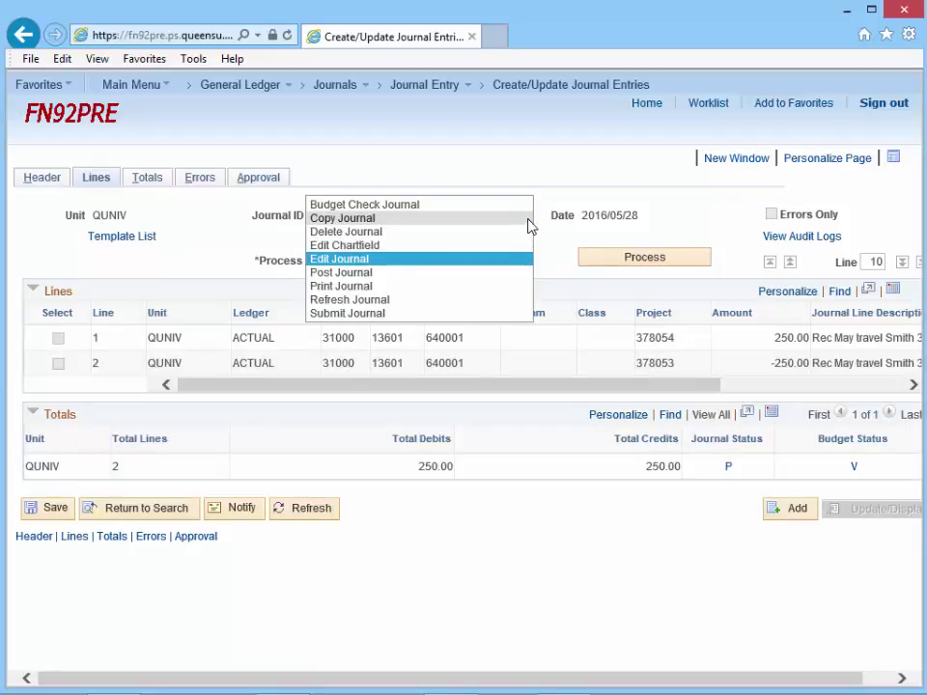
left_click(529, 226)
left_click(691, 259)
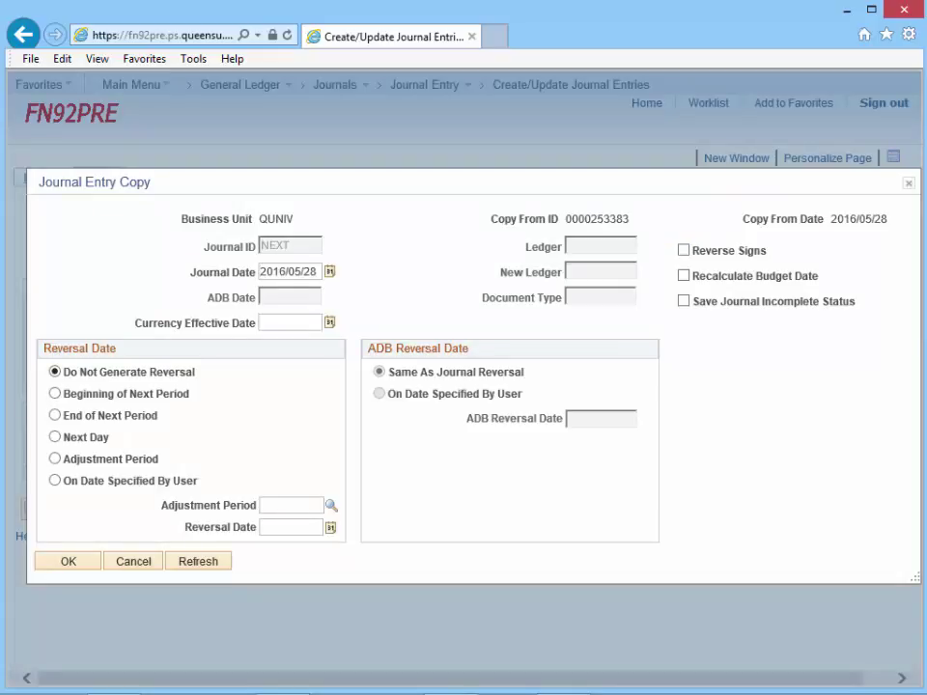
key("Tab")
left_click(332, 276)
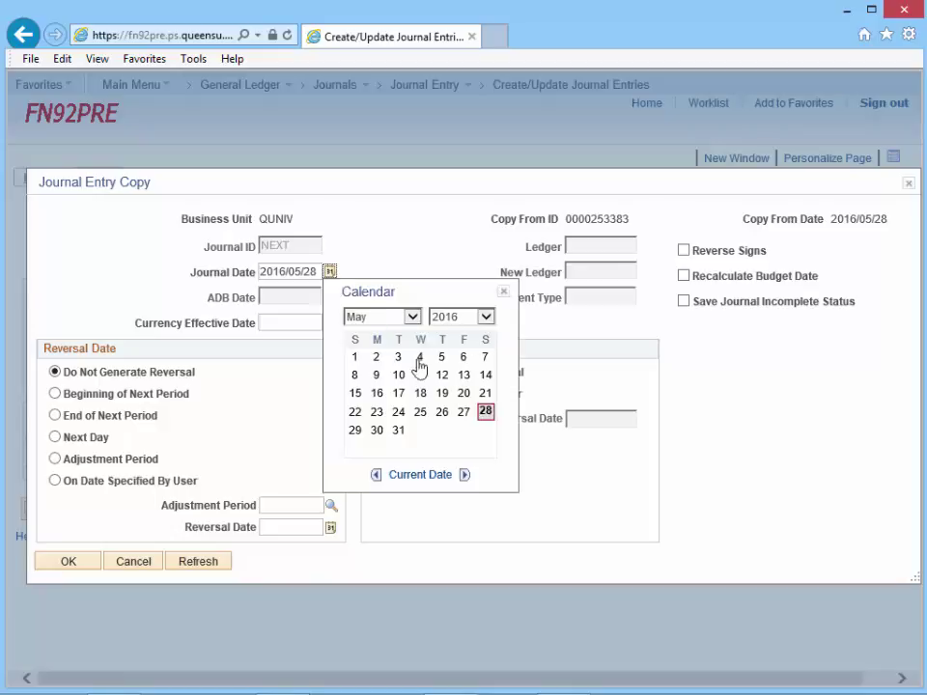
left_click(483, 413)
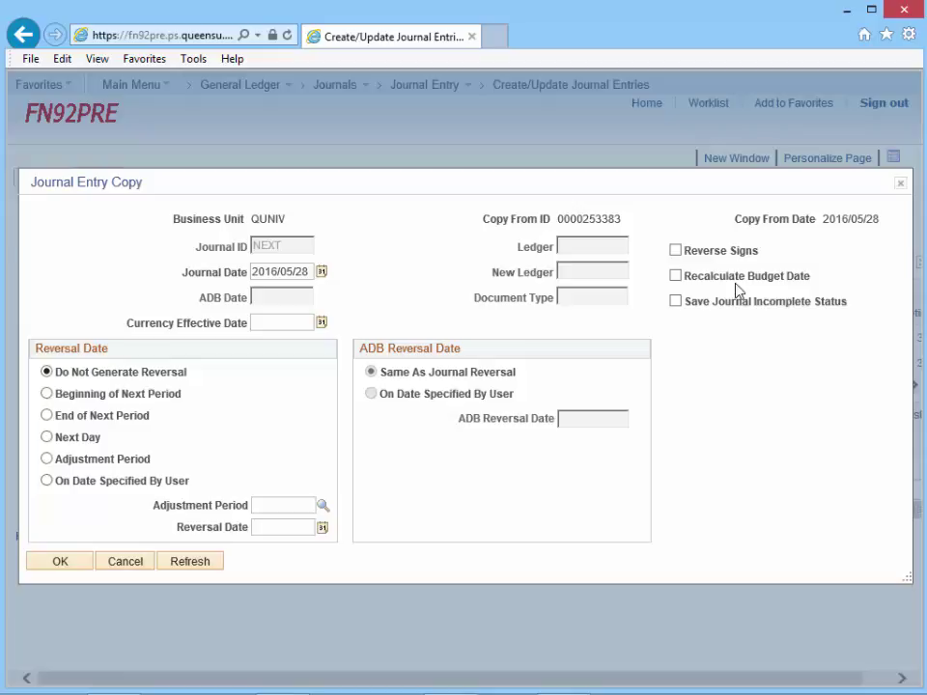
left_click(676, 278)
left_click(83, 566)
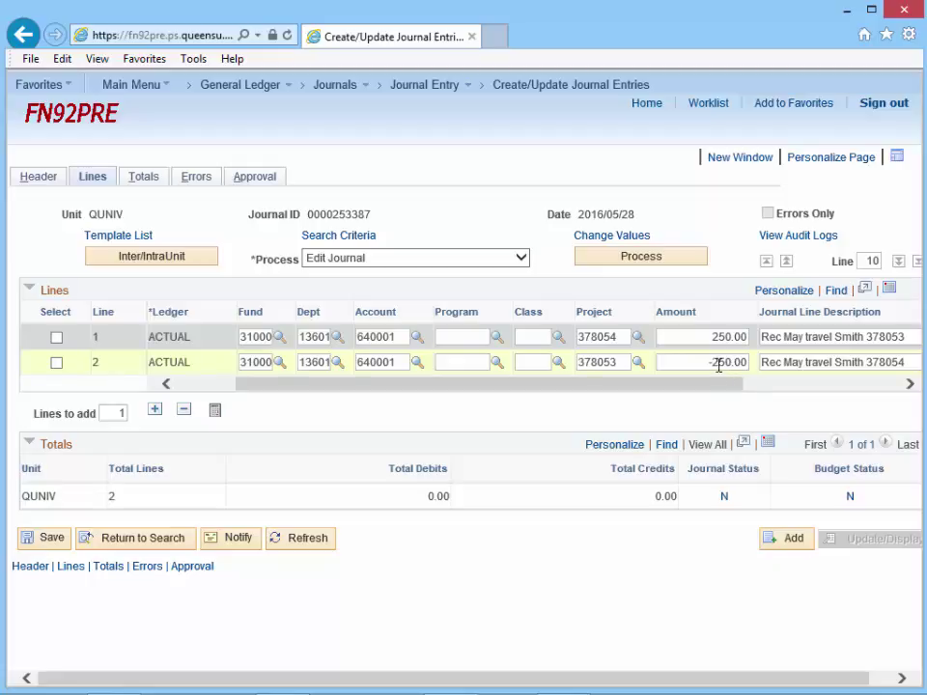
Step: Flip the signs of both line amounts to -250.00 and 250.00
left_click(710, 336)
left_click(689, 336)
type("-")
left_click(712, 362)
left_click(693, 365)
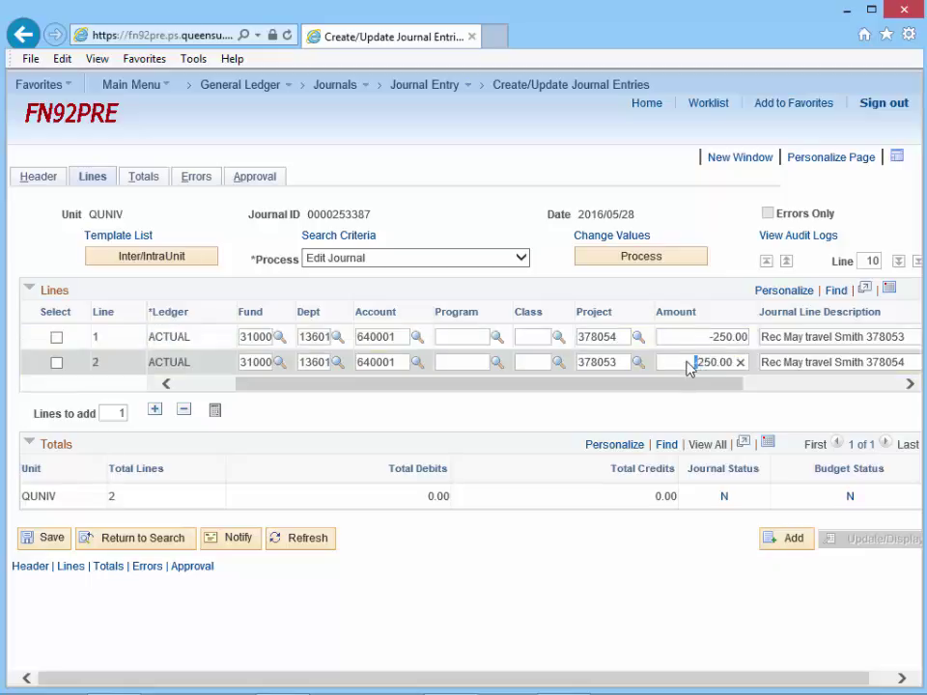
left_click(776, 409)
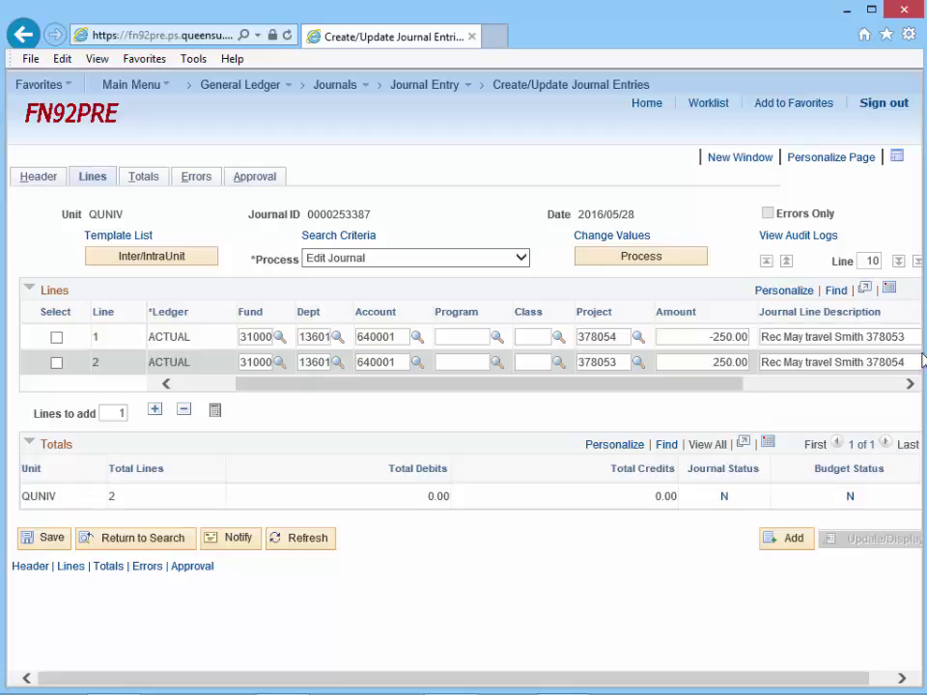
Step: Set both line descriptions to 'Reverse JE 253383', copying line 1's text into line 2
left_click_drag(880, 335, 750, 333)
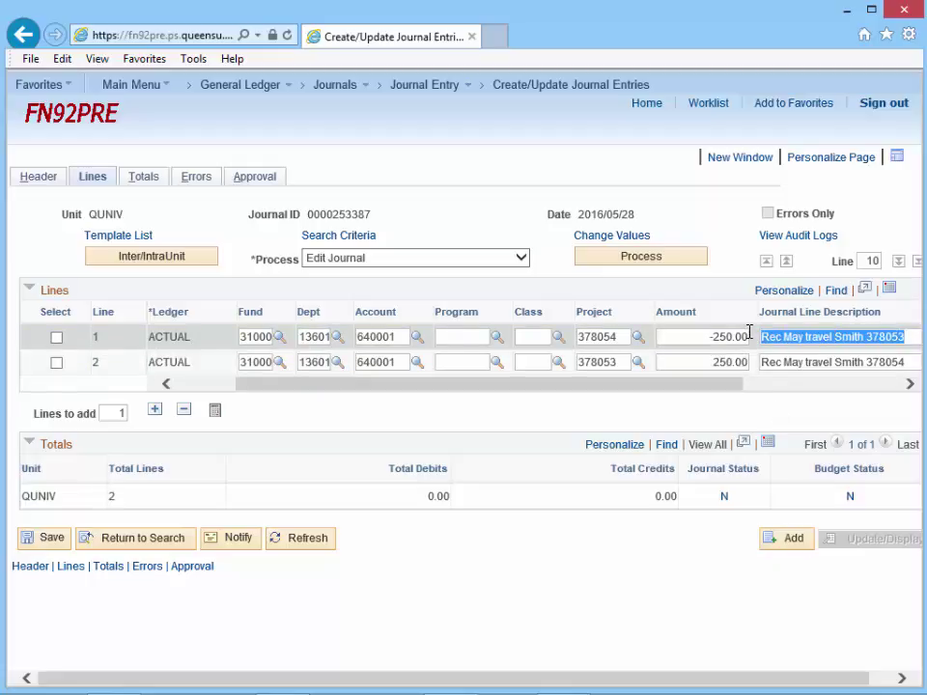
key("BackSpace")
type("Reverse JE 2")
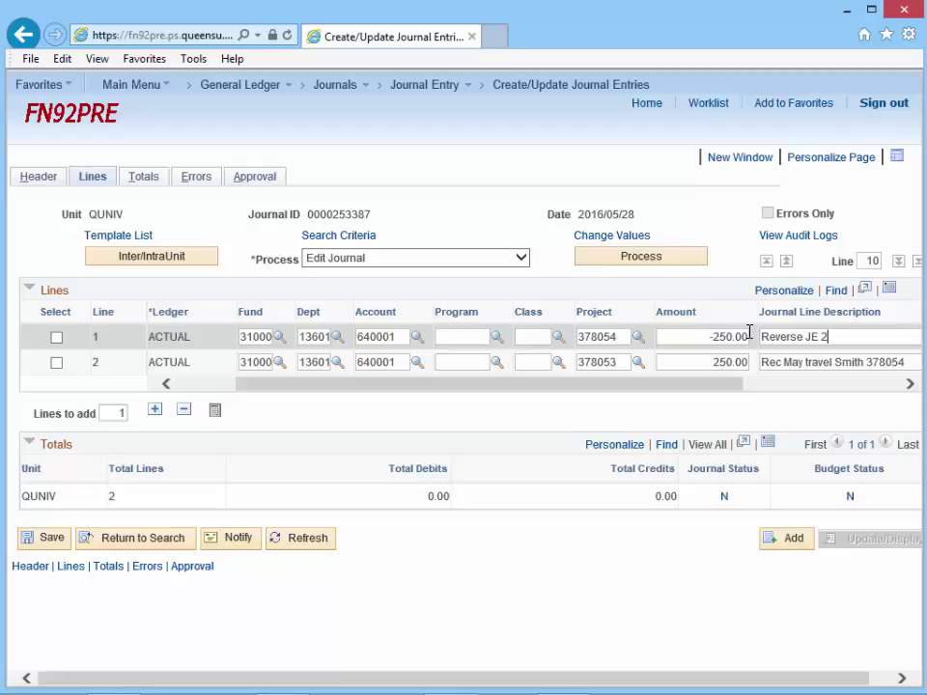
type("53383")
left_click_drag(853, 336, 777, 337)
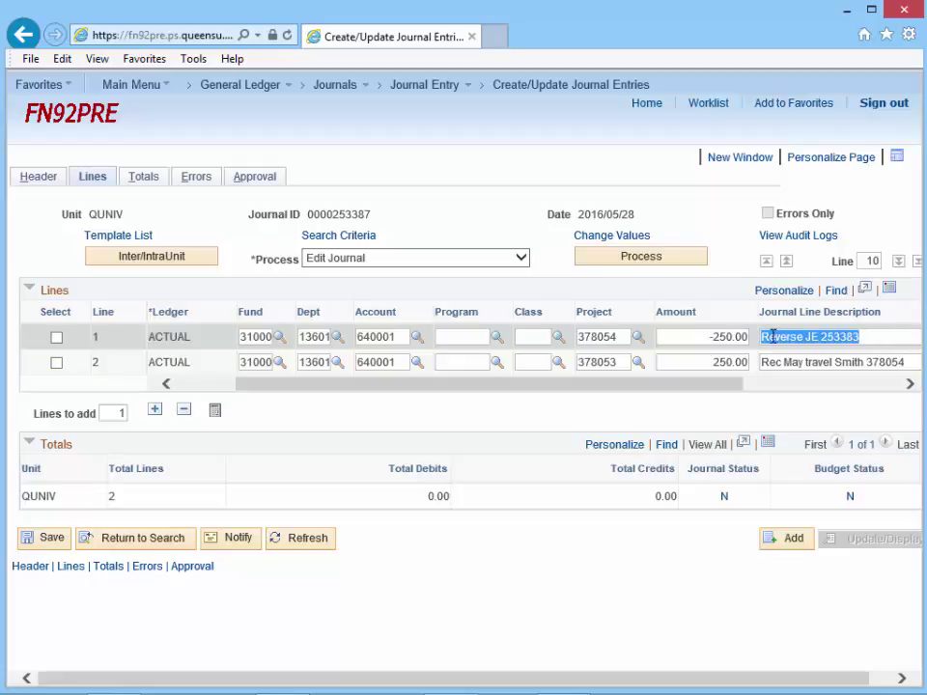
right_click(793, 345)
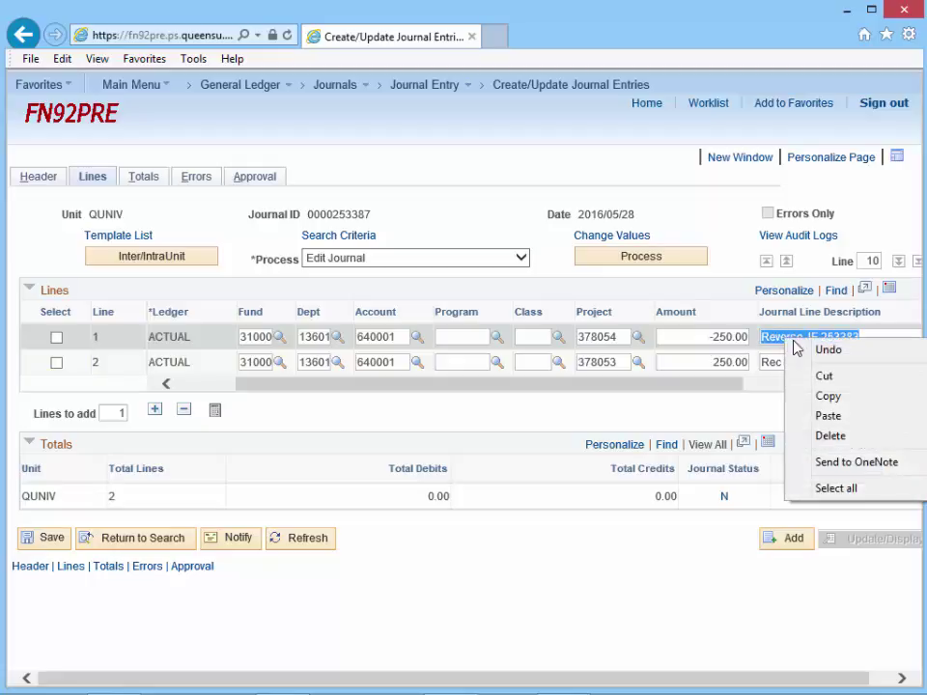
left_click(826, 397)
left_click_drag(877, 360, 766, 366)
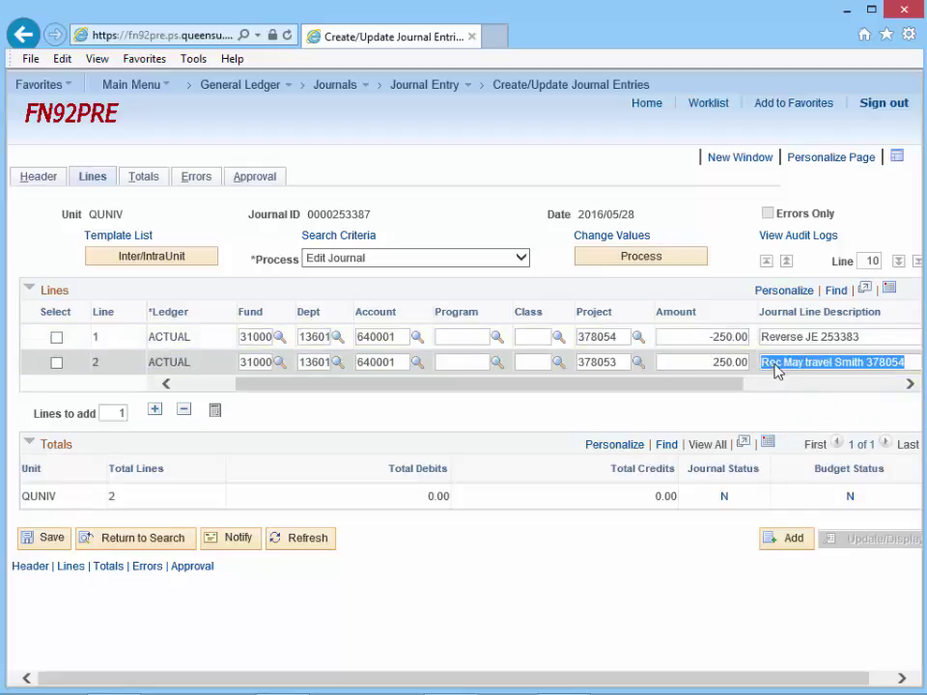
key("BackSpace")
right_click(772, 374)
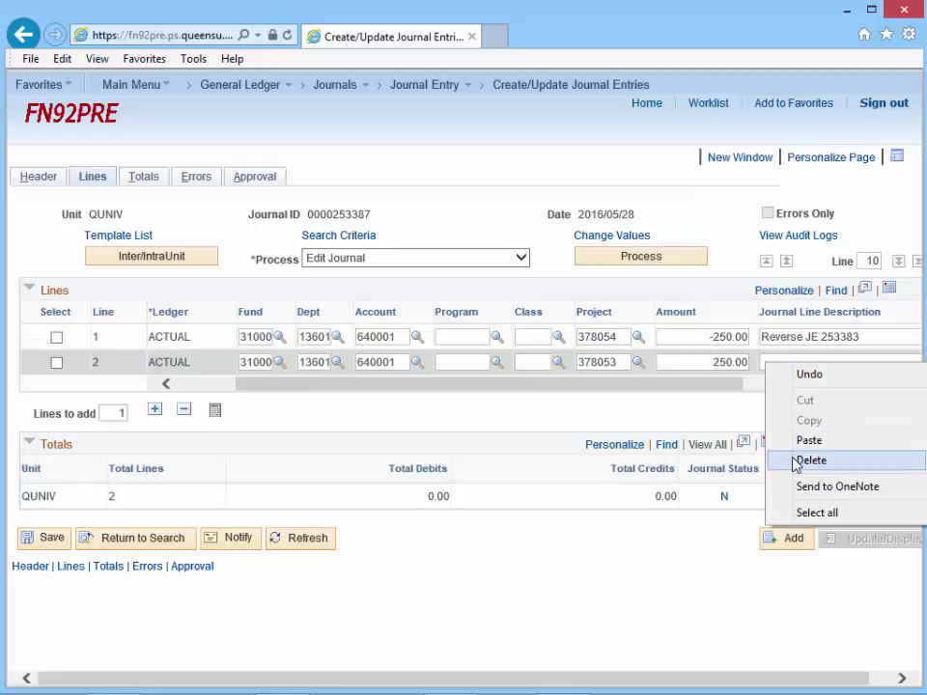
left_click(793, 439)
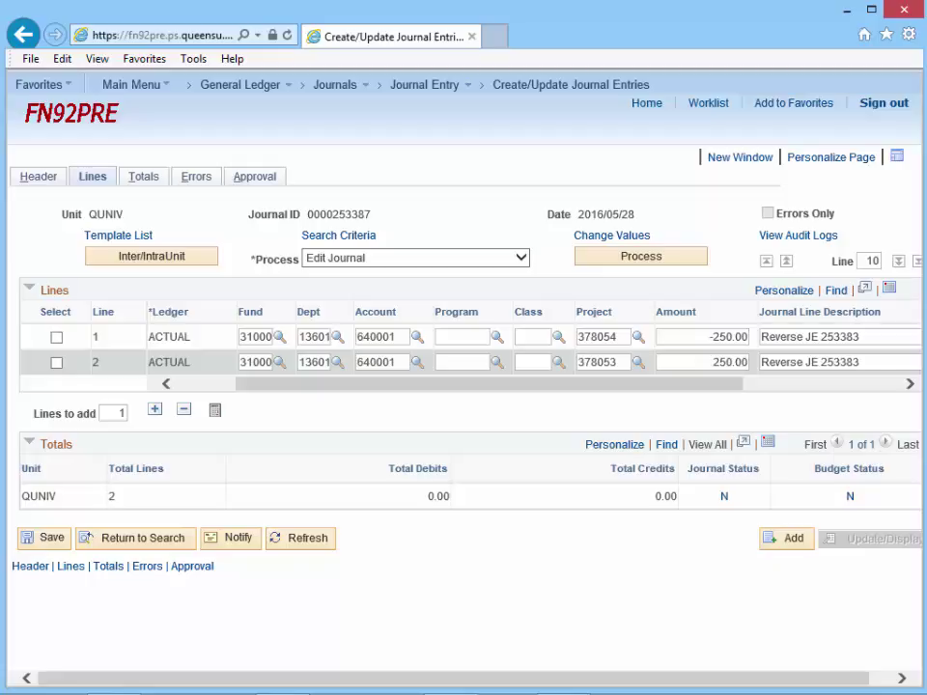
Step: Change the header long description to 'Reverse JE 253383' and enable Save Journal Incomplete Status
left_click(52, 180)
left_click_drag(660, 248, 190, 234)
key("BackSpace")
type("Reverse JE")
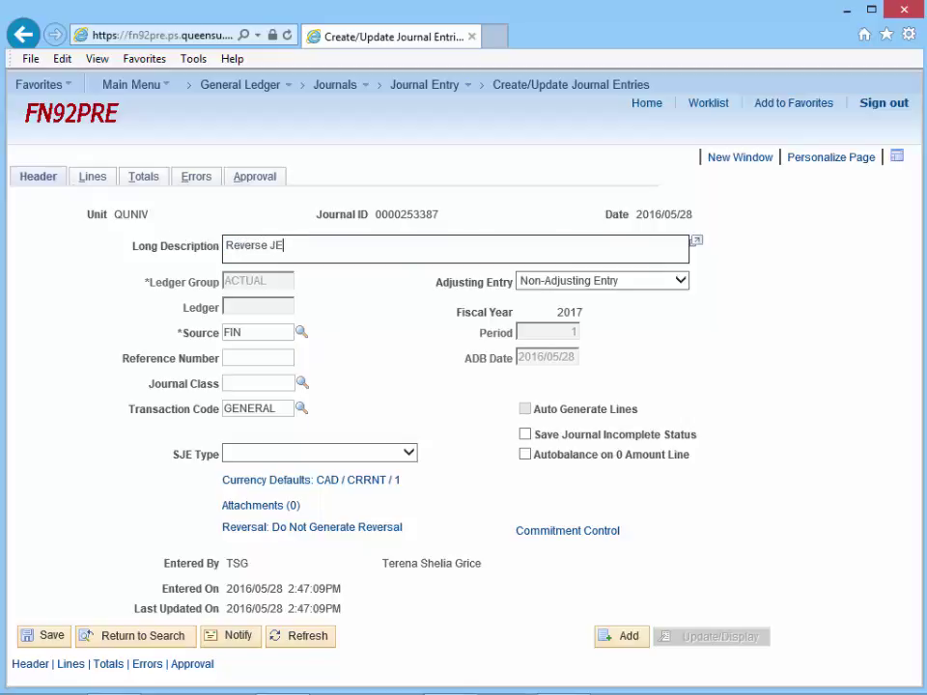
type(" 253383")
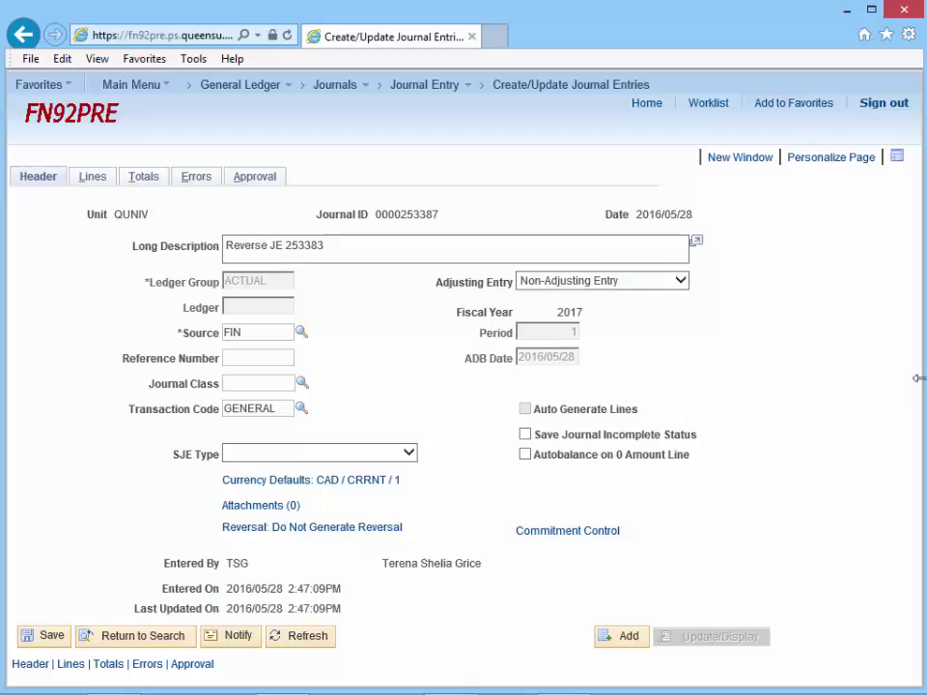
left_click(525, 435)
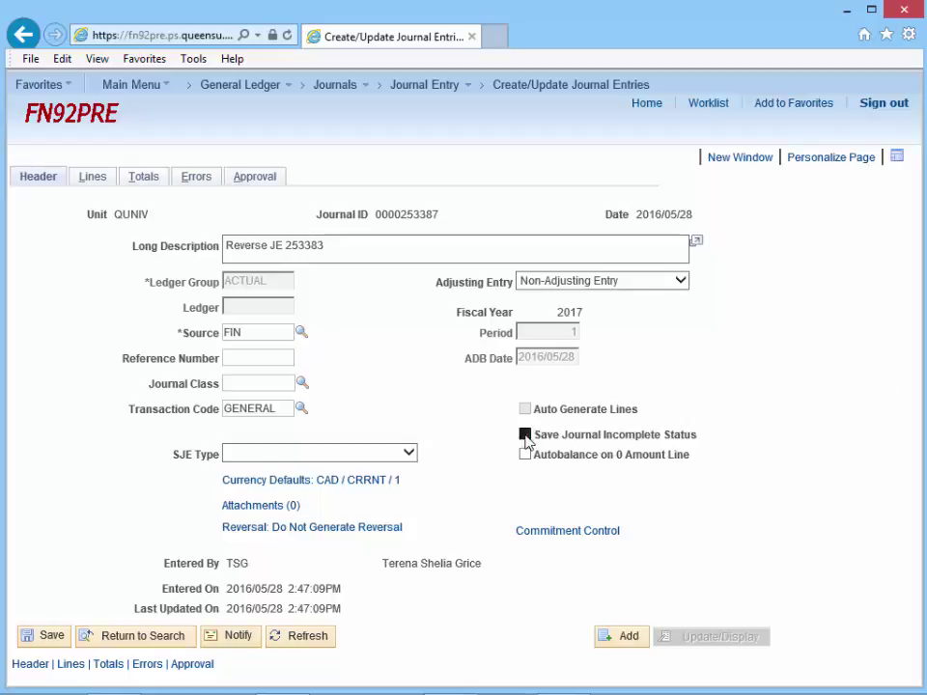
left_click(93, 178)
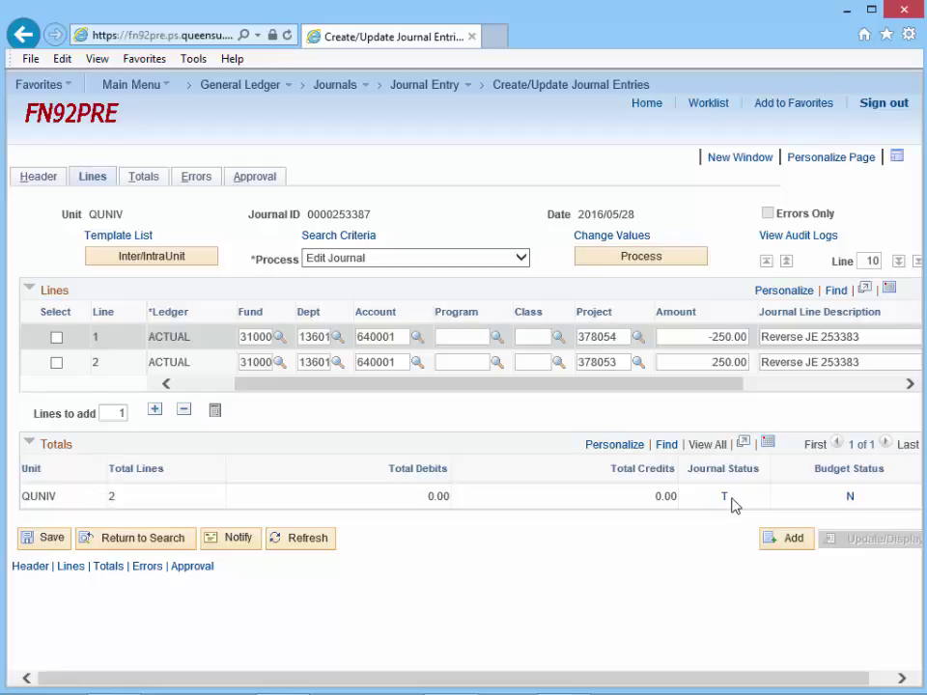
left_click(519, 261)
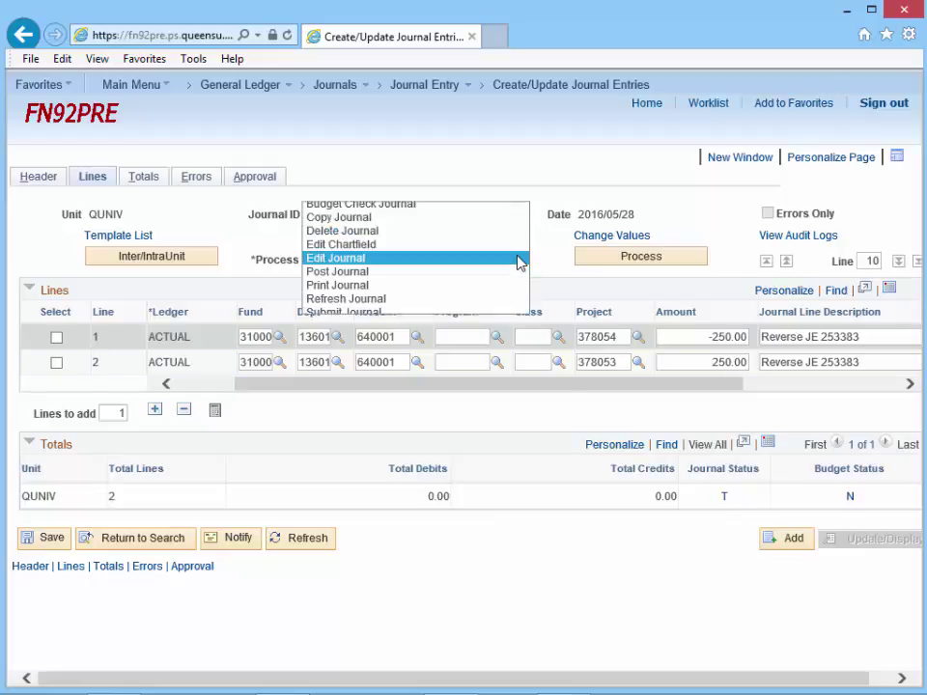
left_click(517, 260)
left_click(692, 263)
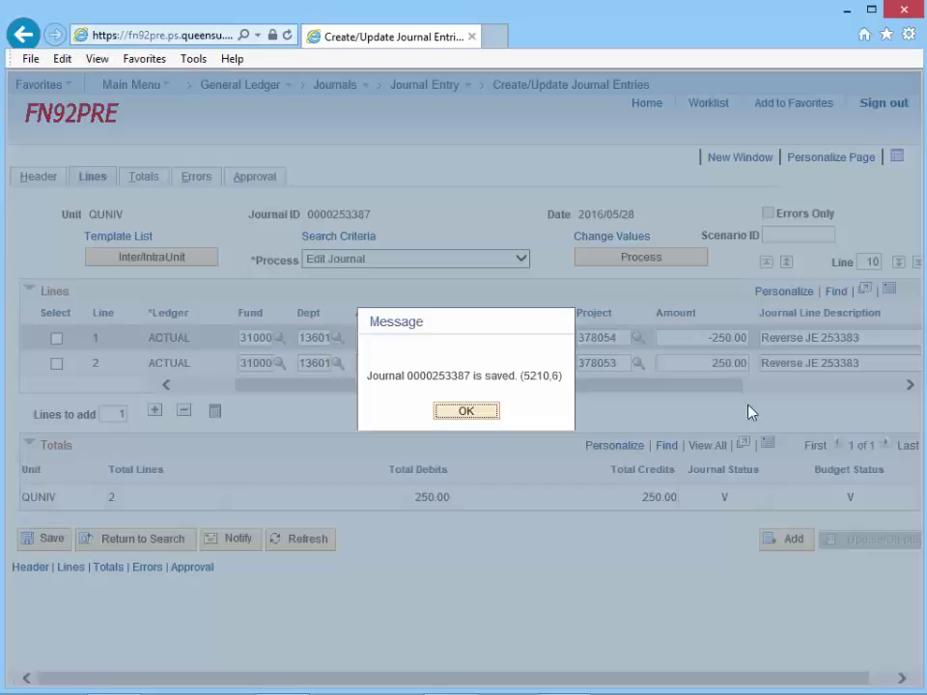
left_click(473, 412)
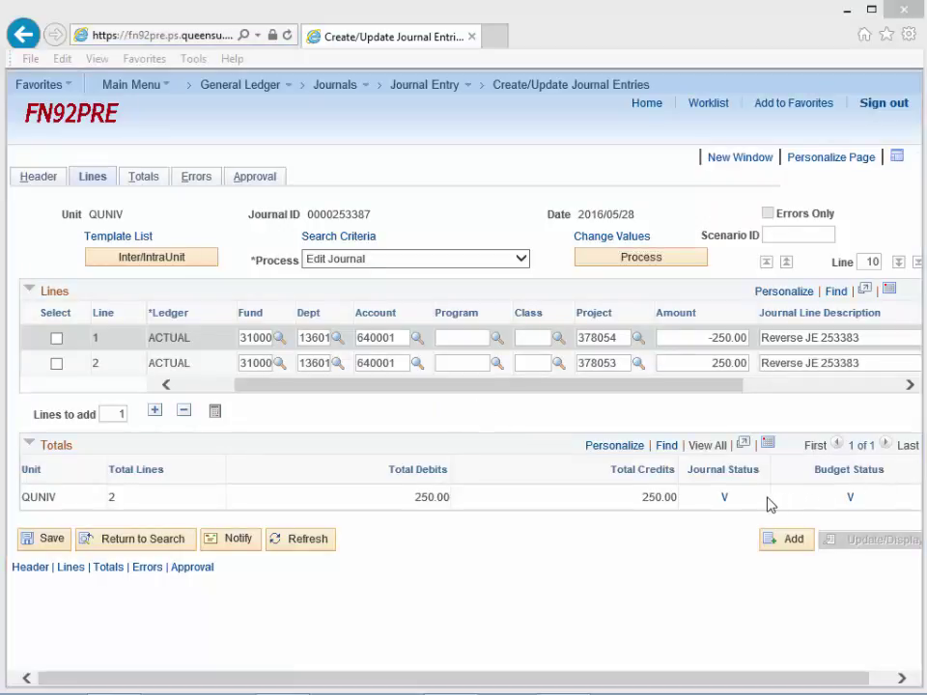